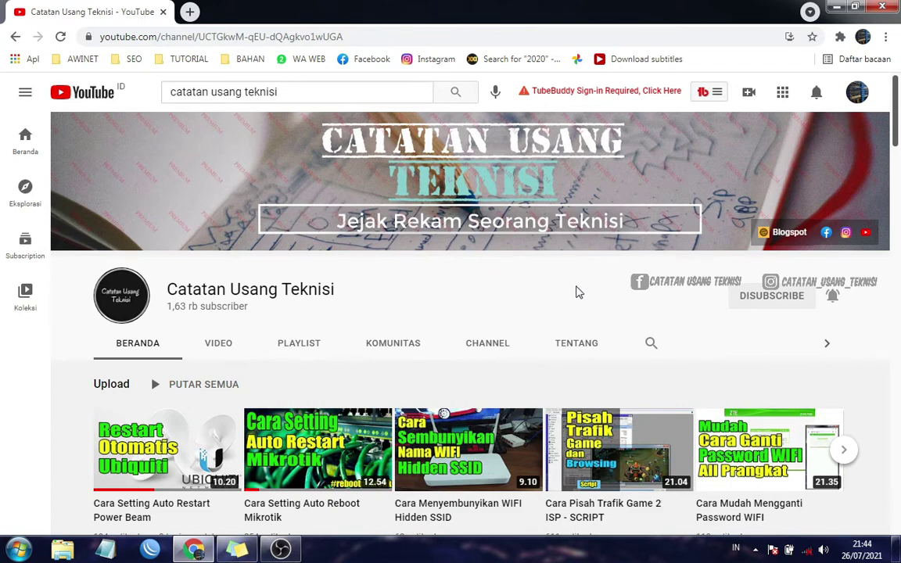
{"action": "scroll", "coordinate": [576, 292], "scroll_direction": "down", "scroll_amount": 3}
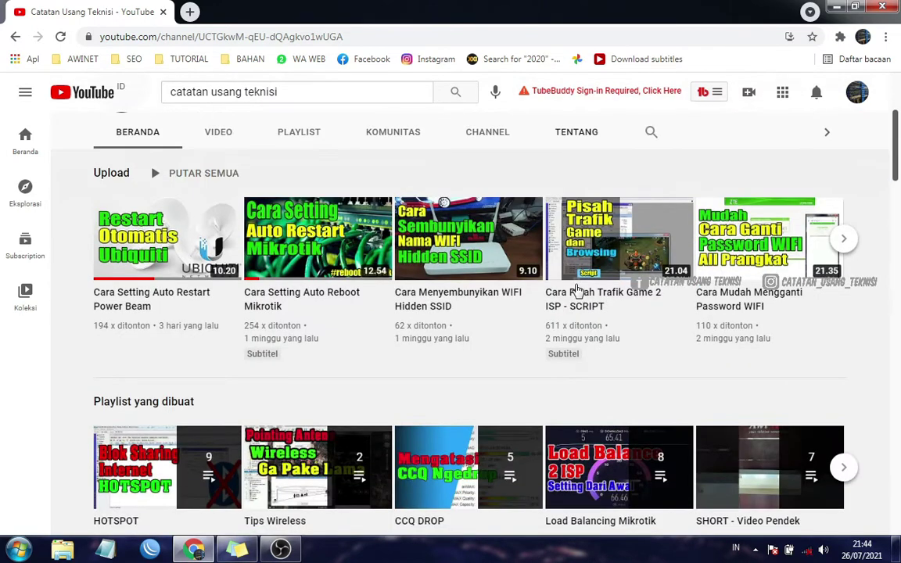
{"action": "scroll", "coordinate": [576, 292], "scroll_direction": "up", "scroll_amount": 3}
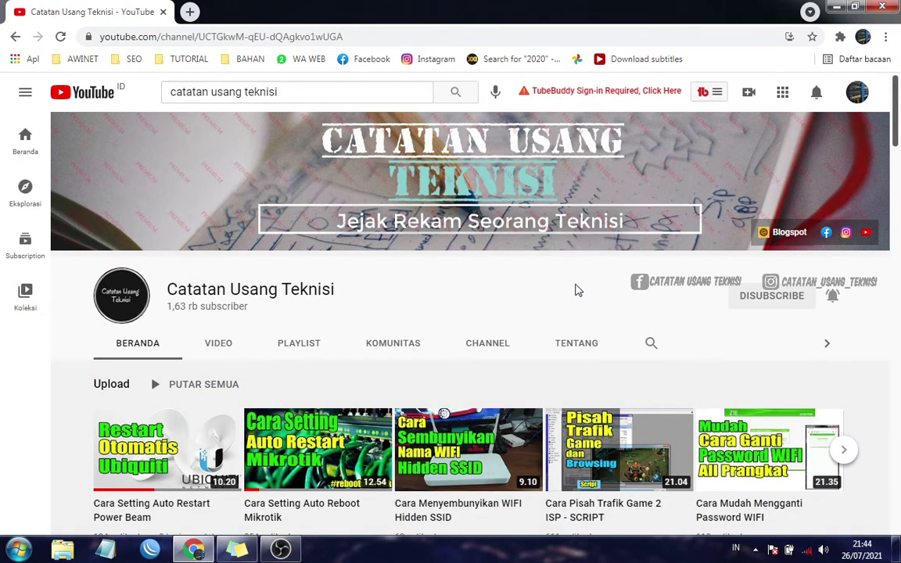
{"action": "scroll", "coordinate": [531, 291], "scroll_direction": "down", "scroll_amount": 3}
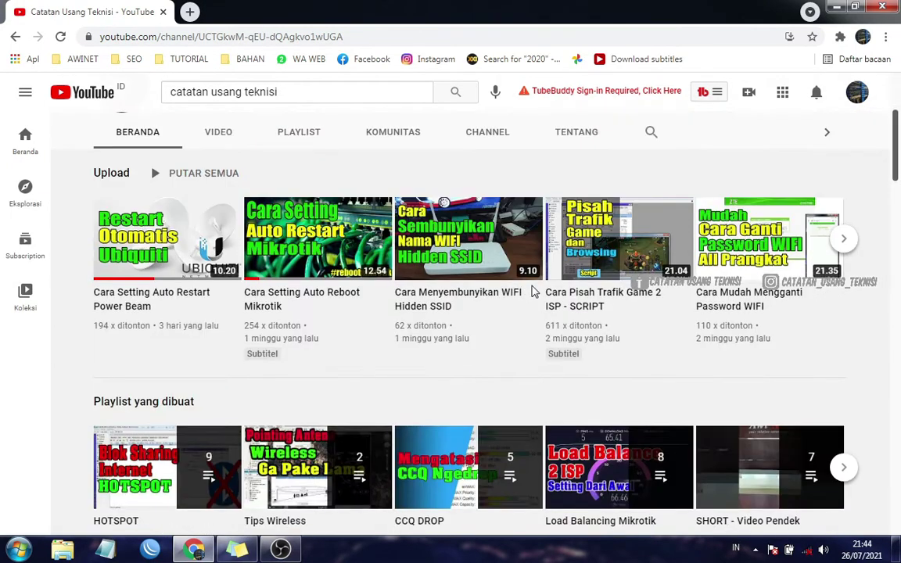
{"action": "scroll", "coordinate": [530, 291], "scroll_direction": "down", "scroll_amount": 4}
{"action": "scroll", "coordinate": [532, 292], "scroll_direction": "up", "scroll_amount": 7}
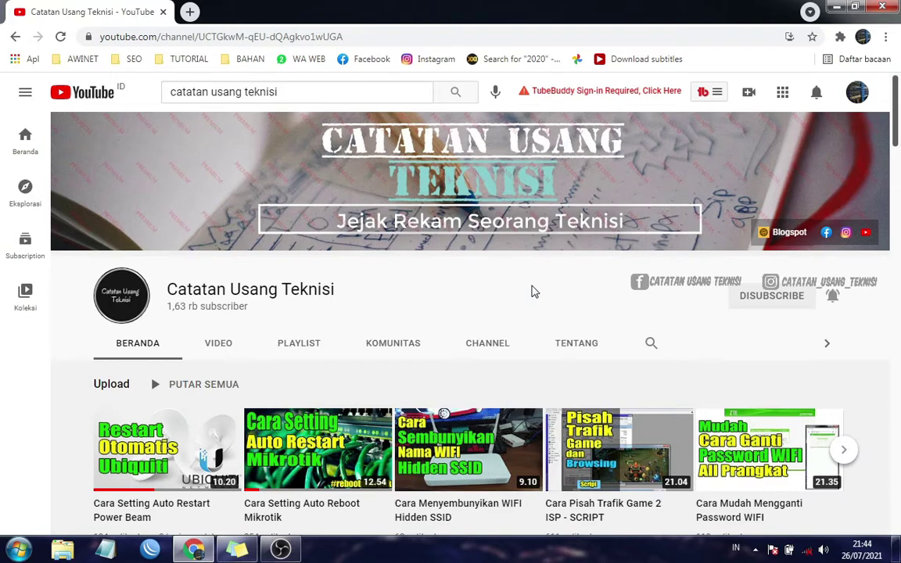
{"action": "scroll", "coordinate": [531, 291], "scroll_direction": "down", "scroll_amount": 2}
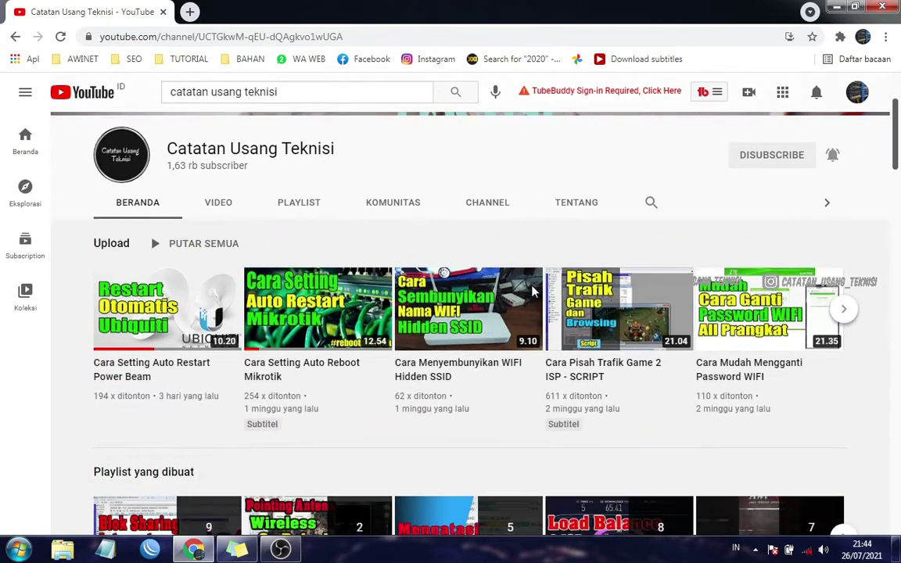
{"action": "scroll", "coordinate": [530, 291], "scroll_direction": "up", "scroll_amount": 2}
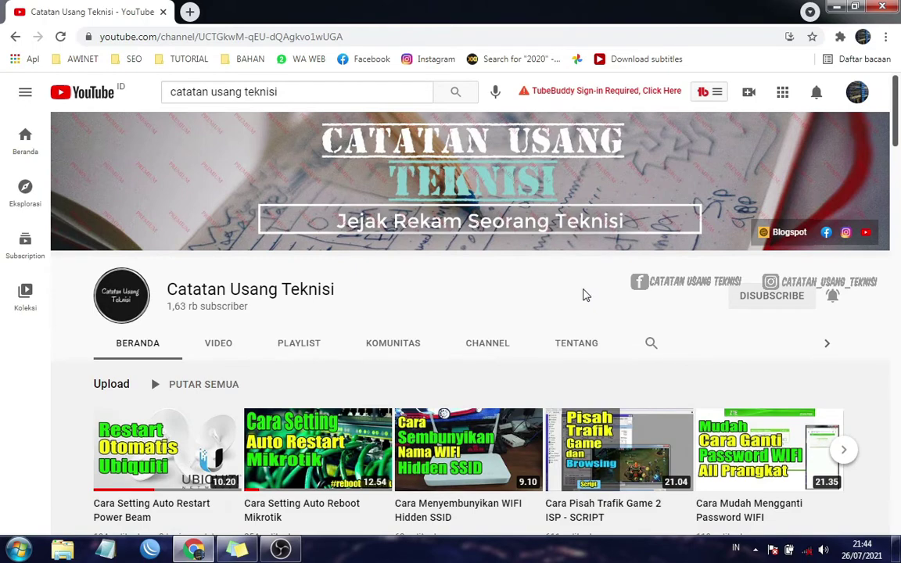
{"action": "scroll", "coordinate": [458, 312], "scroll_direction": "down", "scroll_amount": 2}
{"action": "scroll", "coordinate": [463, 310], "scroll_direction": "up", "scroll_amount": 2}
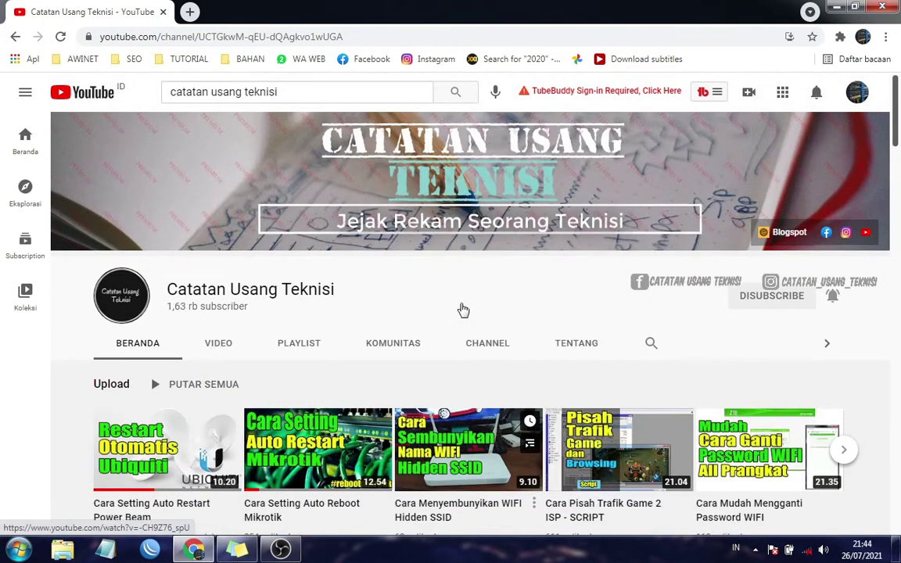
Open the NETINSTALL folder from its desktop shortcut and examine the netinstall-6.48.3 folder and the routeros-mipsbe-6.48.3.npk file
{"action": "left_click", "coordinate": [837, 7]}
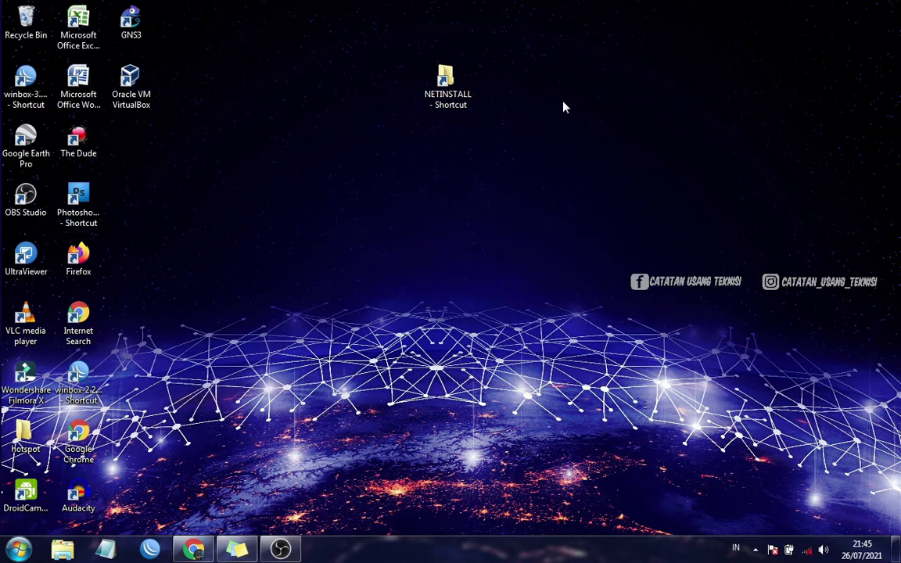
{"action": "double_click", "coordinate": [443, 83]}
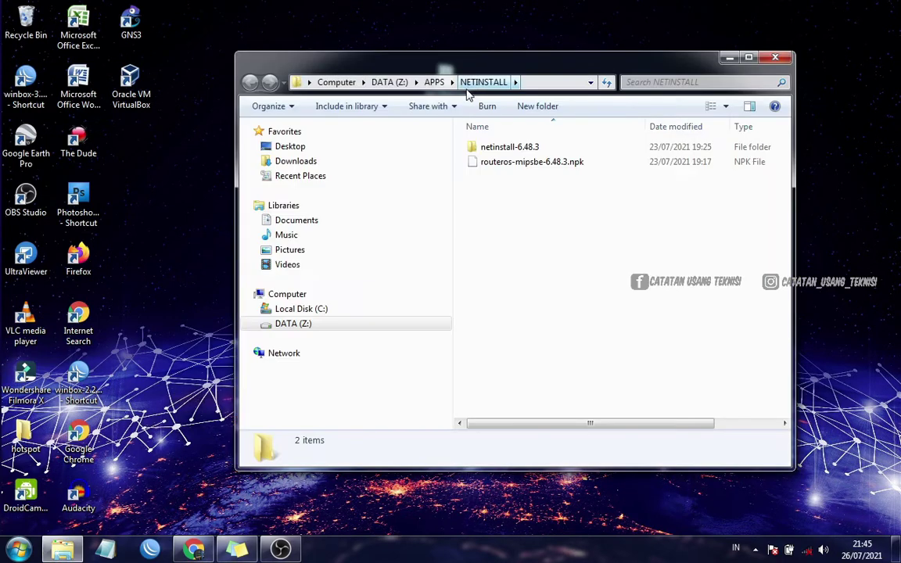
{"action": "left_click", "coordinate": [480, 149]}
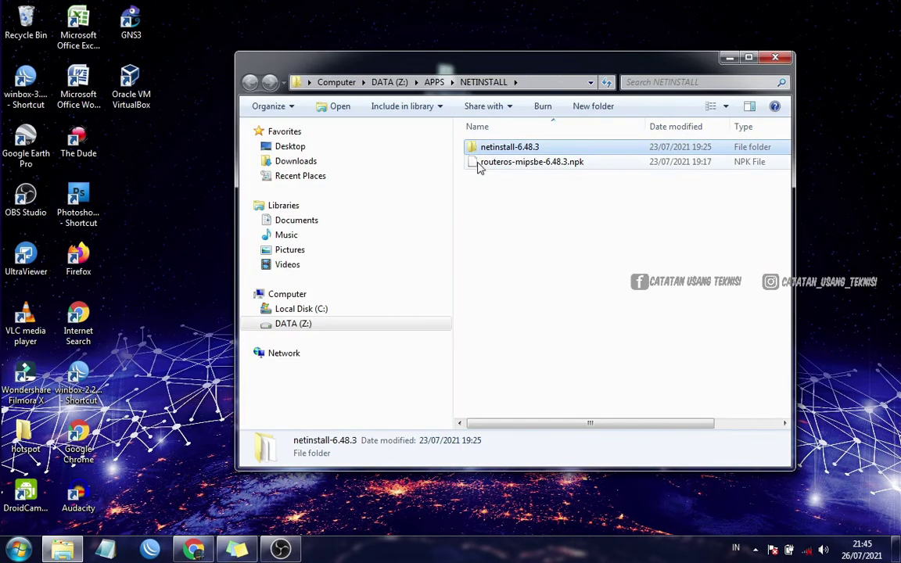
{"action": "left_click", "coordinate": [480, 168]}
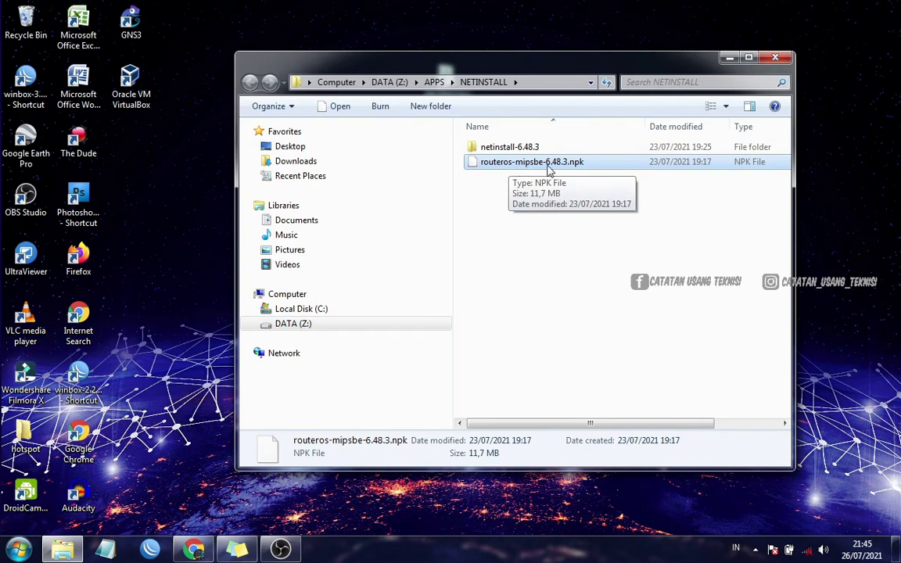
{"action": "left_click", "coordinate": [564, 150]}
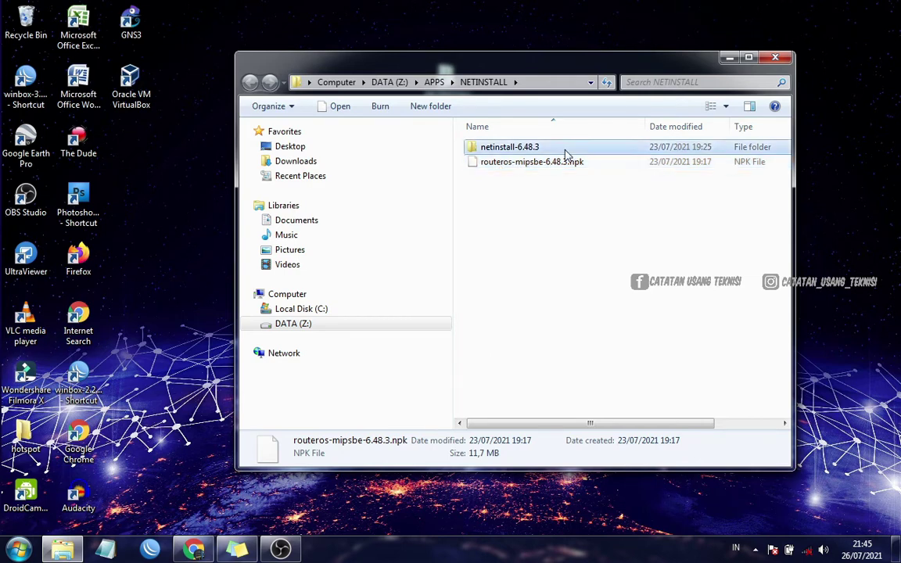
{"action": "left_click", "coordinate": [519, 164]}
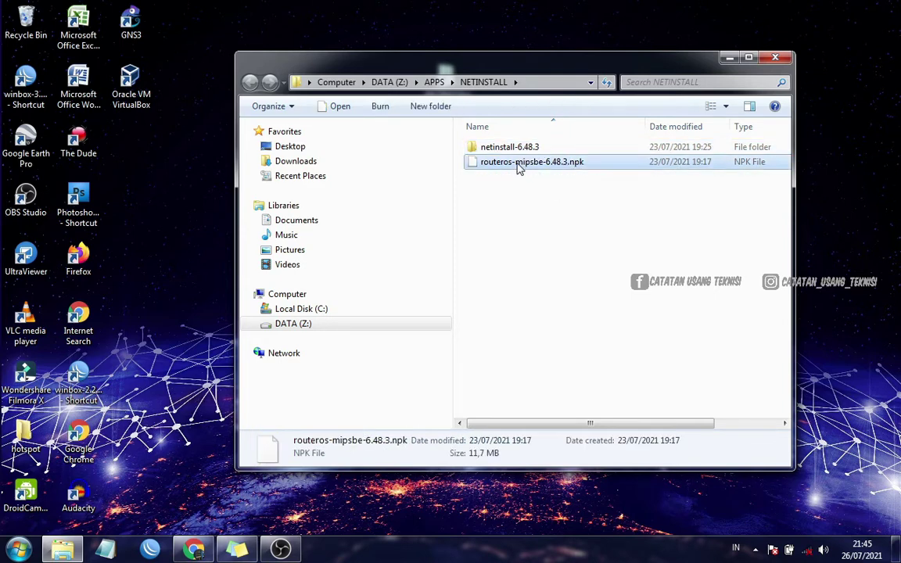
Switch to Chrome, load mikrotik.com in a new tab and dismiss the translation prompt
{"action": "left_click", "coordinate": [193, 550]}
{"action": "left_click", "coordinate": [189, 11]}
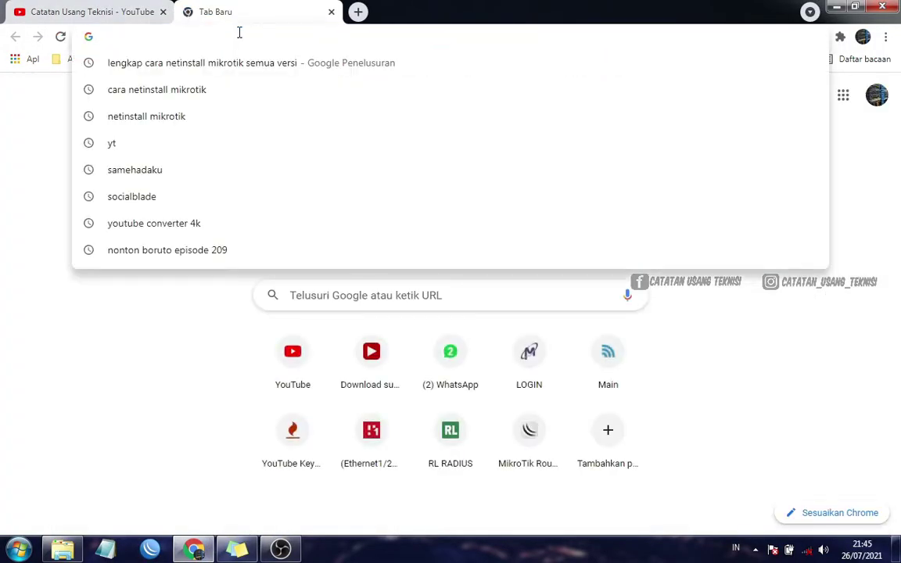
{"action": "type", "text": "mik"}
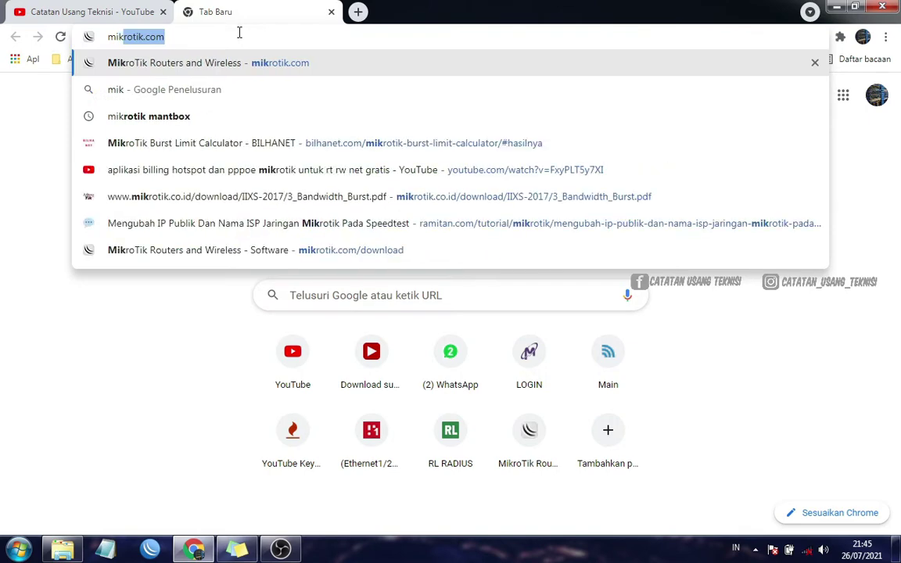
{"action": "type", "text": "rotik"}
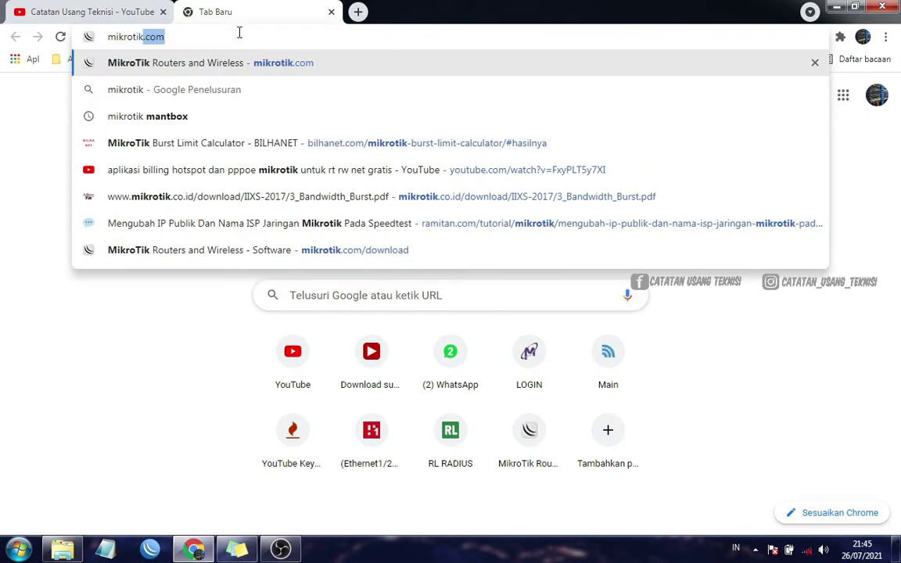
{"action": "type", "text": ".com"}
{"action": "key", "text": "Return"}
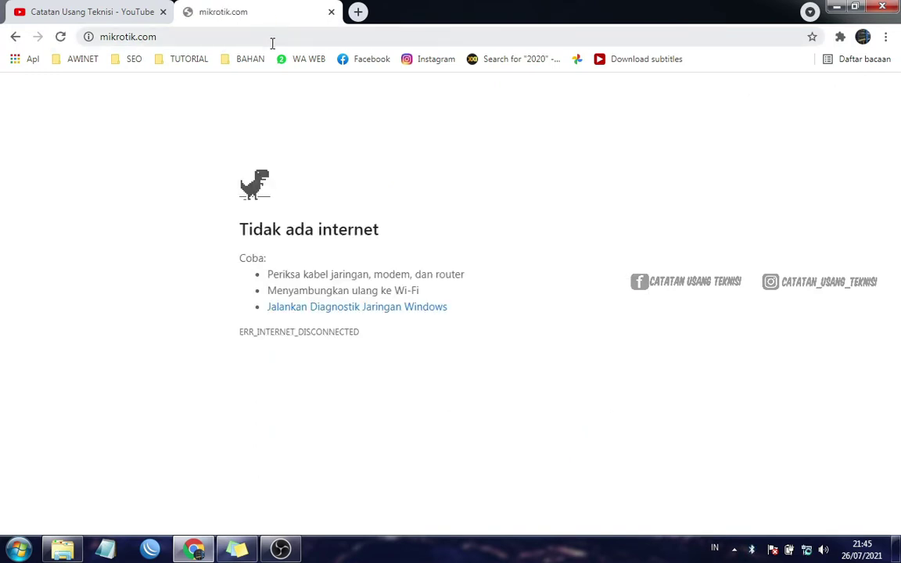
{"action": "left_click", "coordinate": [62, 36]}
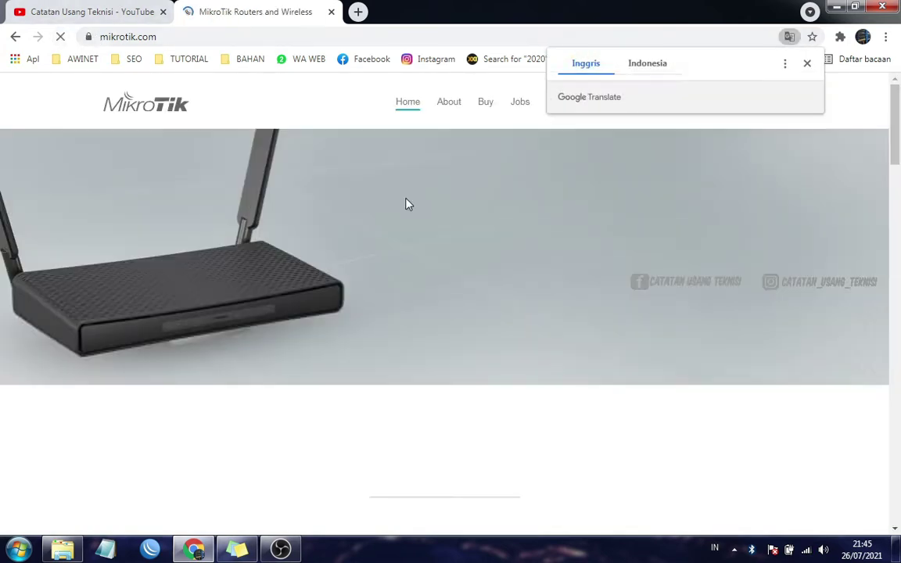
{"action": "left_click", "coordinate": [807, 64]}
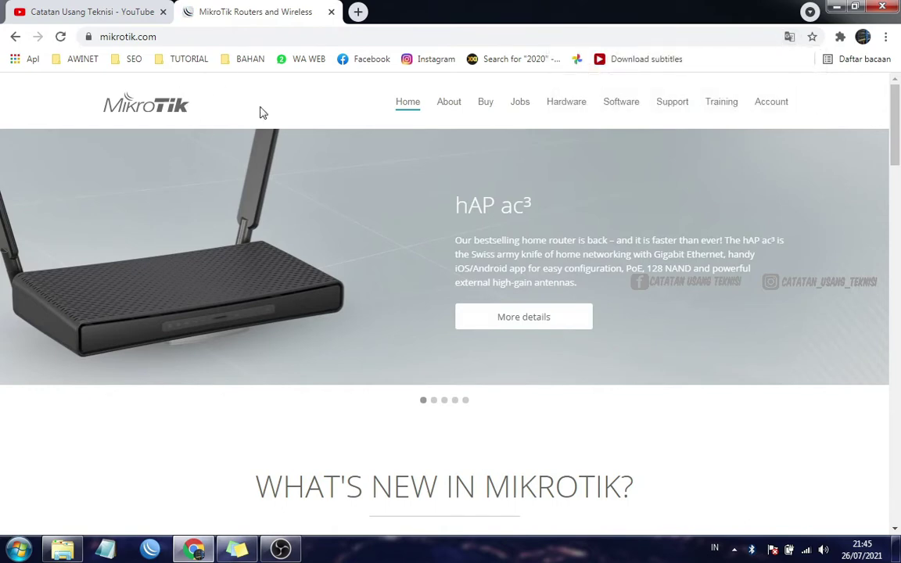
Open the MikroTik Software downloads page and look through its RouterOS and Cloud Hosted Router package tables
{"action": "left_click", "coordinate": [622, 102]}
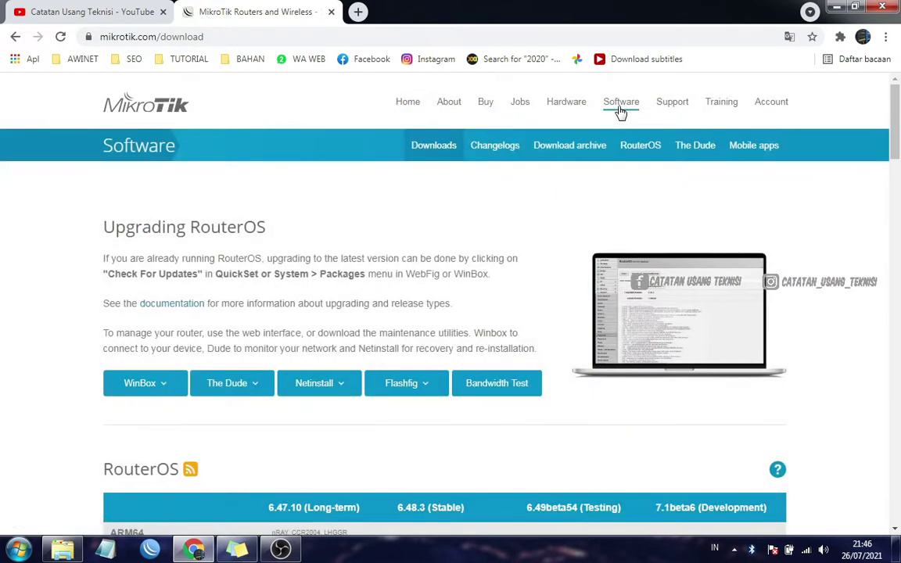
{"action": "scroll", "coordinate": [621, 112], "scroll_direction": "down", "scroll_amount": 10}
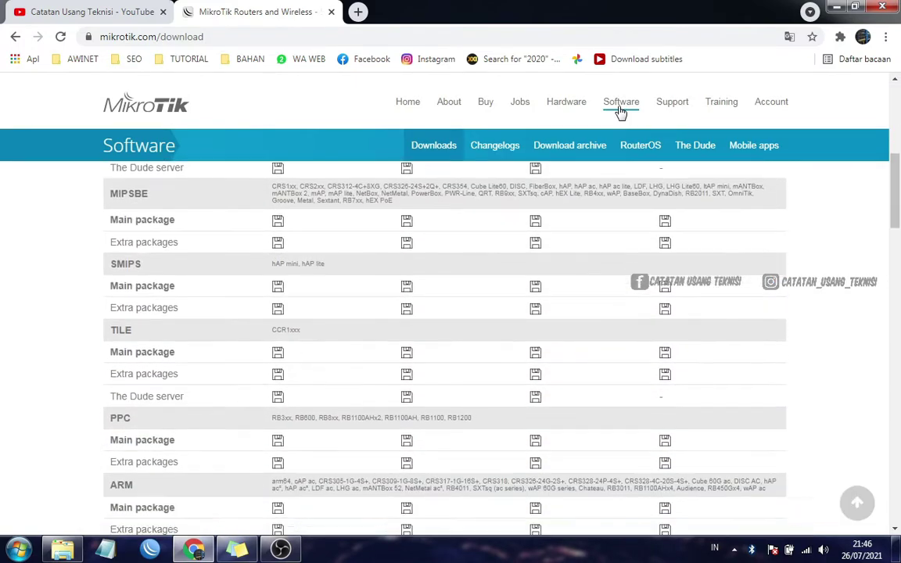
{"action": "scroll", "coordinate": [697, 346], "scroll_direction": "down", "scroll_amount": 15}
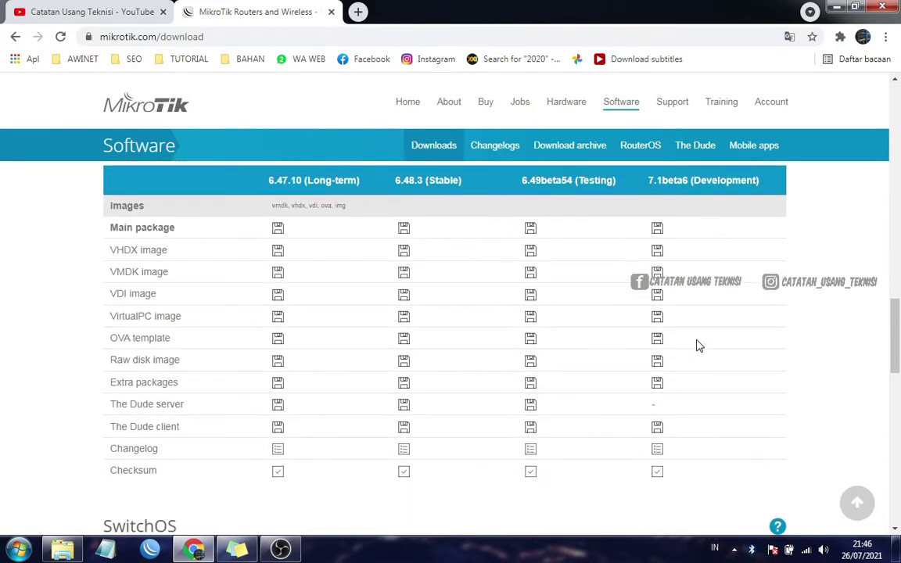
{"action": "scroll", "coordinate": [699, 345], "scroll_direction": "up", "scroll_amount": 10}
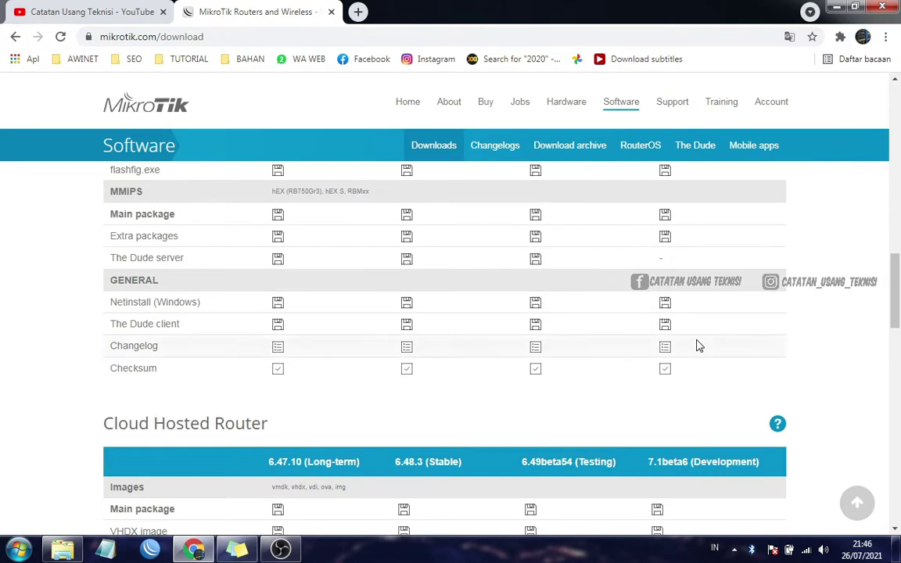
{"action": "scroll", "coordinate": [699, 345], "scroll_direction": "up", "scroll_amount": 15}
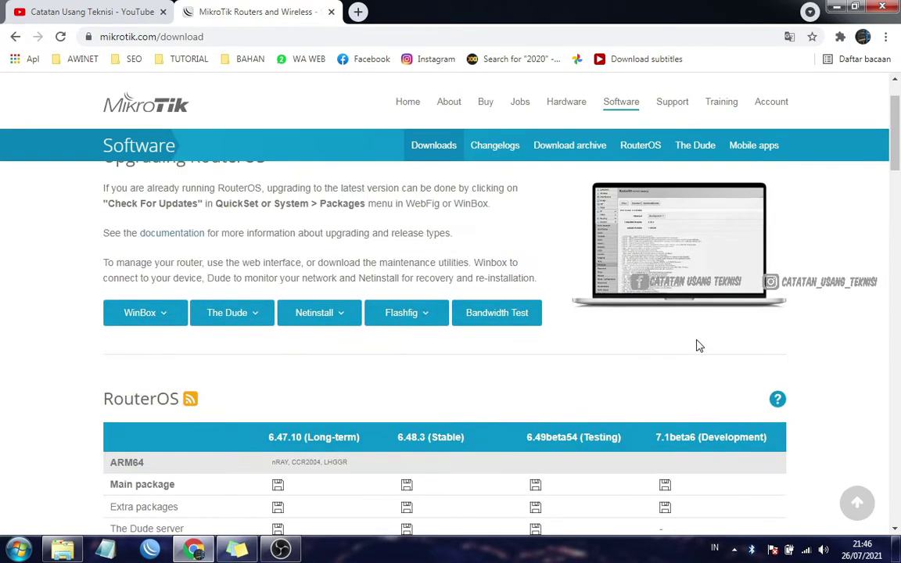
{"action": "scroll", "coordinate": [822, 319], "scroll_direction": "down", "scroll_amount": 3}
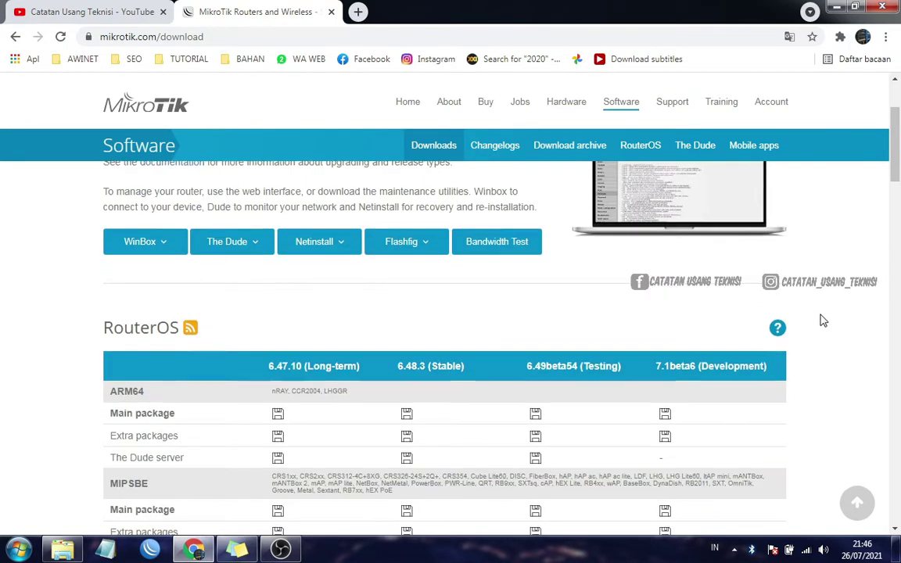
{"action": "scroll", "coordinate": [823, 320], "scroll_direction": "down", "scroll_amount": 10}
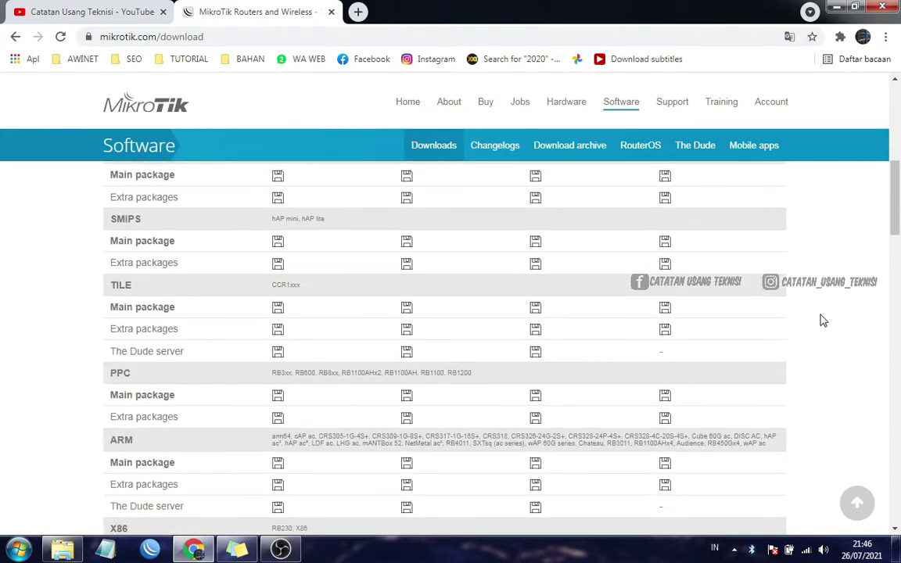
{"action": "scroll", "coordinate": [822, 319], "scroll_direction": "up", "scroll_amount": 12}
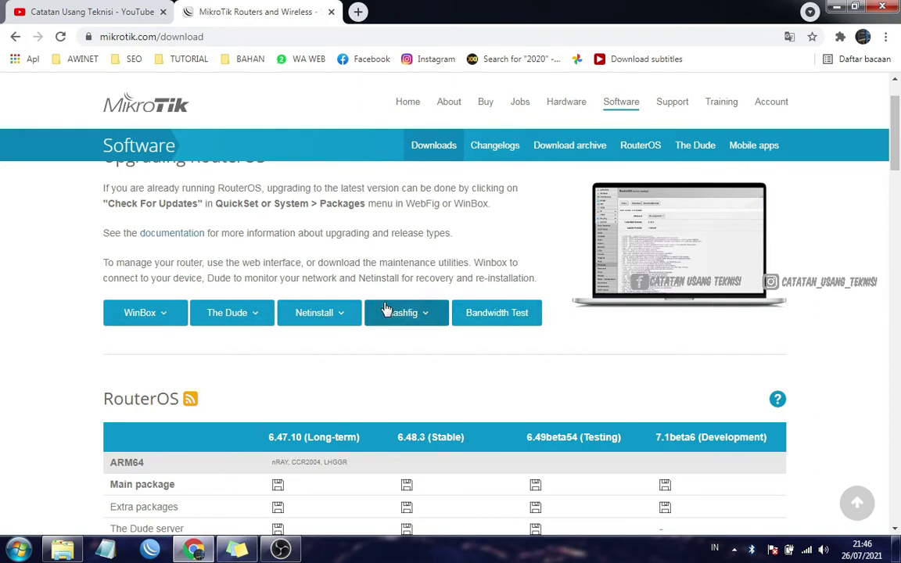
Review the Netinstall versions offered for download, then close the version list
{"action": "left_click", "coordinate": [336, 321]}
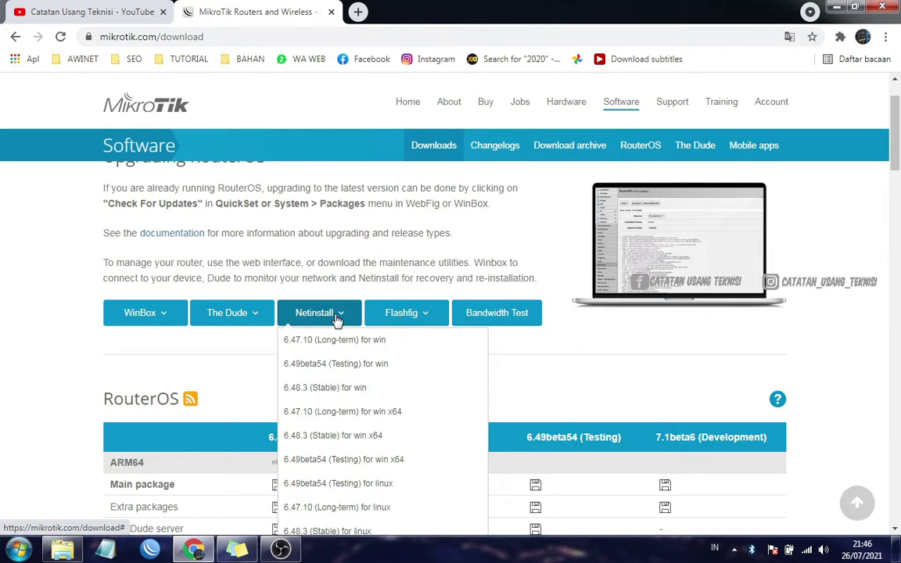
{"action": "scroll", "coordinate": [398, 368], "scroll_direction": "down", "scroll_amount": 1}
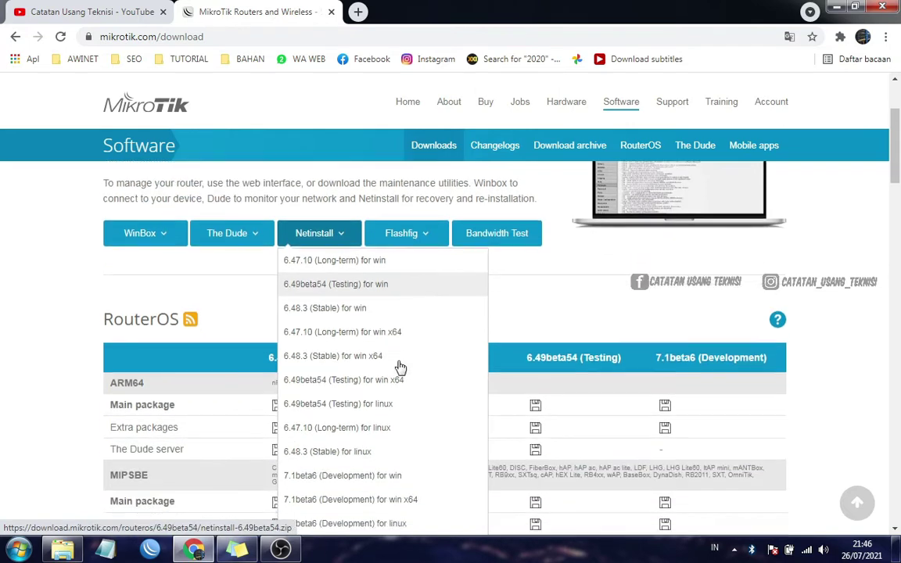
{"action": "scroll", "coordinate": [400, 367], "scroll_direction": "down", "scroll_amount": 2}
{"action": "scroll", "coordinate": [399, 367], "scroll_direction": "up", "scroll_amount": 1}
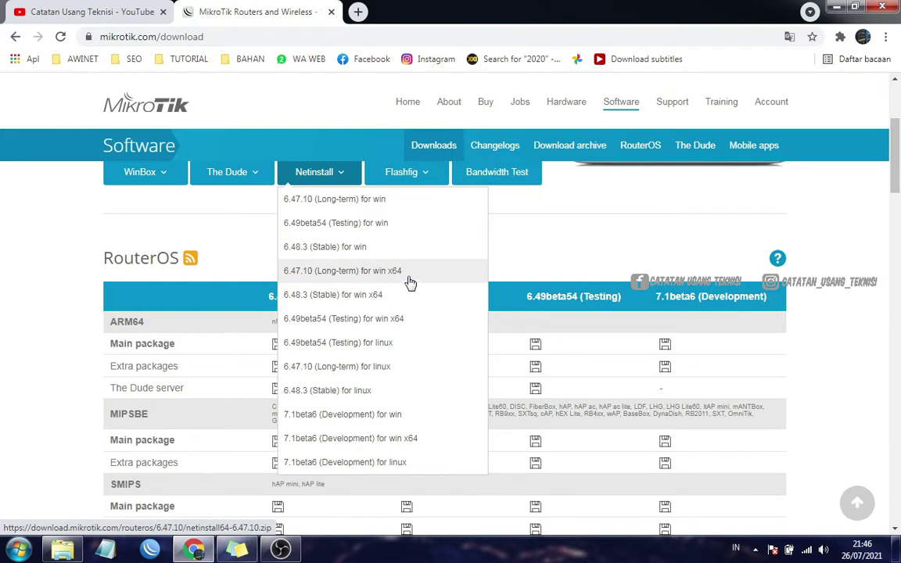
{"action": "left_click", "coordinate": [589, 201]}
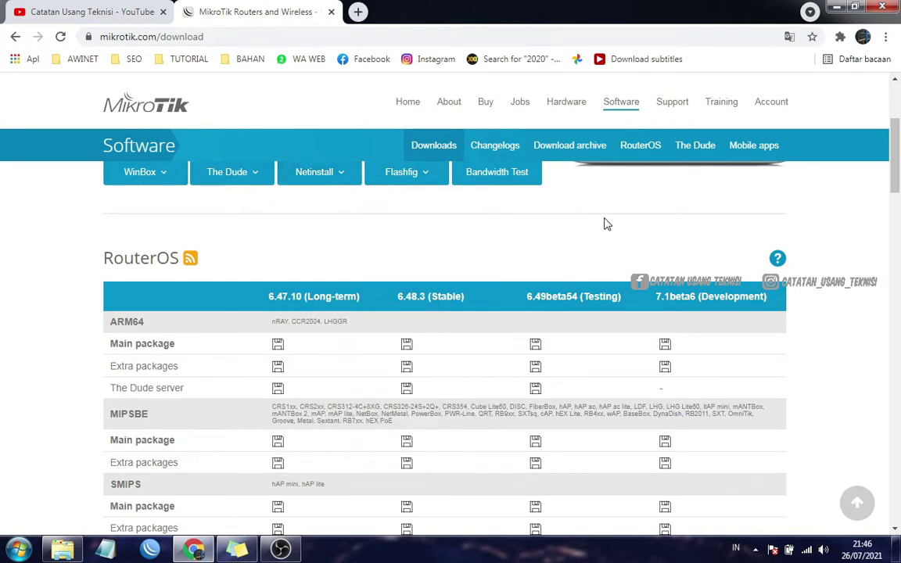
Examine the RouterOS package table for the MIPSBE architecture and locate the RB9xx series among its supported devices
{"action": "scroll", "coordinate": [609, 216], "scroll_direction": "down", "scroll_amount": 1}
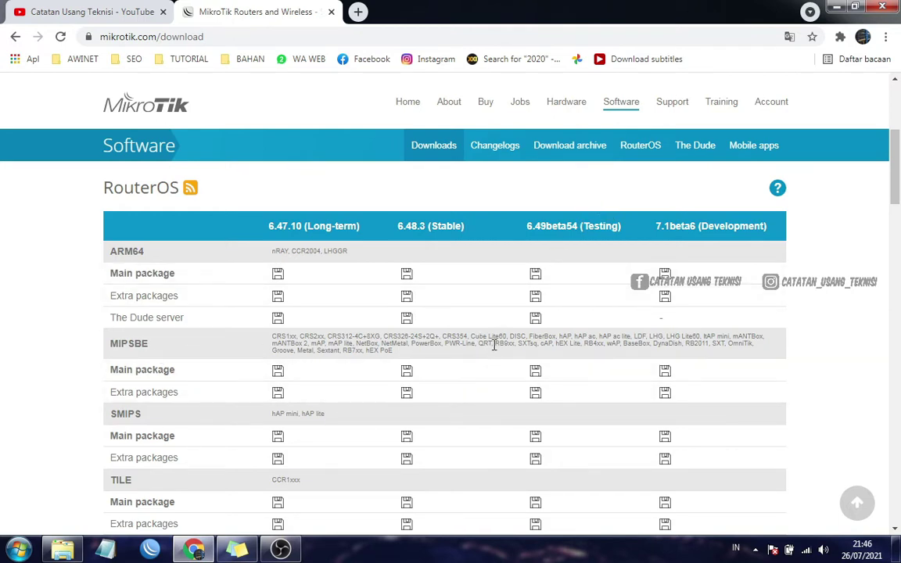
{"action": "left_click_drag", "start_coordinate": [493, 345], "coordinate": [514, 348]}
{"action": "left_click", "coordinate": [462, 345]}
{"action": "scroll", "coordinate": [482, 348], "scroll_direction": "down", "scroll_amount": 1}
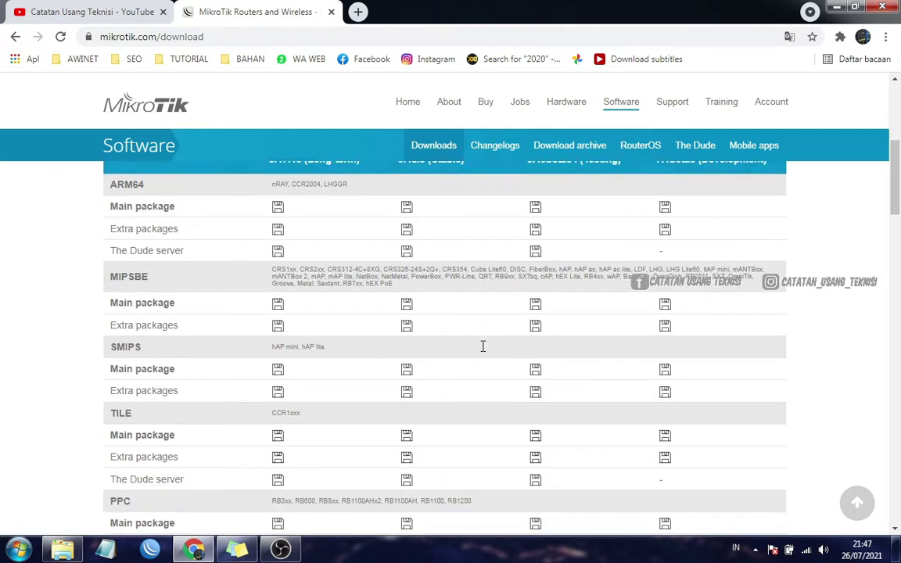
{"action": "scroll", "coordinate": [482, 352], "scroll_direction": "up", "scroll_amount": 1}
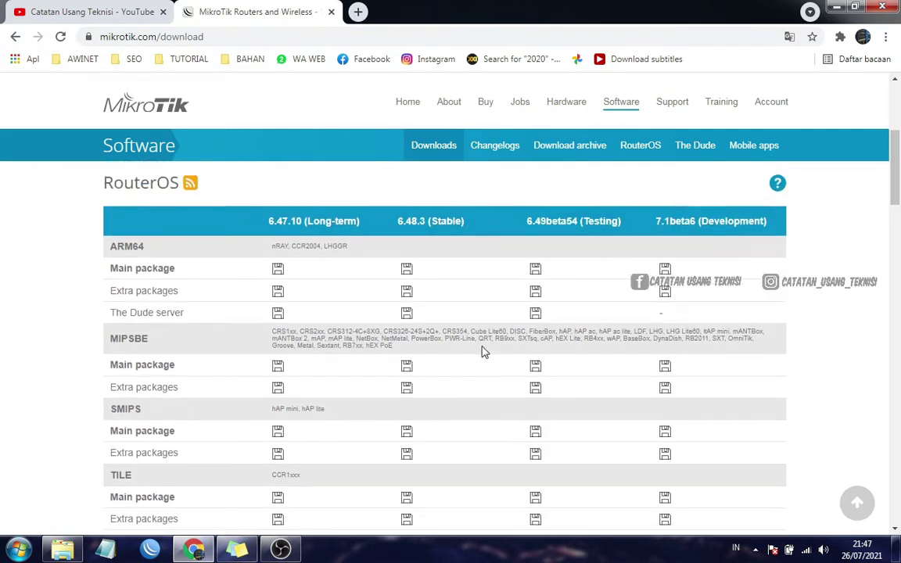
{"action": "scroll", "coordinate": [483, 347], "scroll_direction": "up", "scroll_amount": 1}
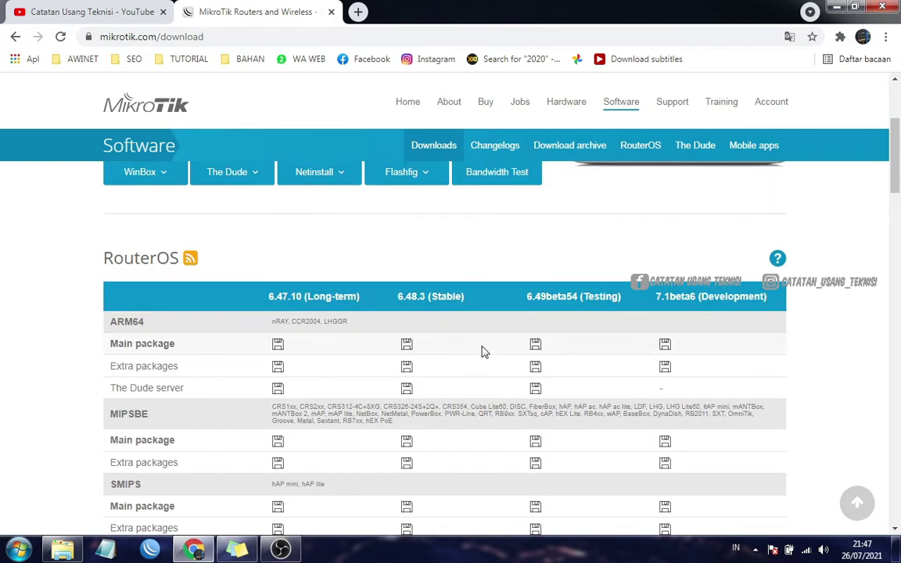
Compare the MIPSBE device list and its 6.48.3 (Stable) main package with the other architectures in the RouterOS table
{"action": "scroll", "coordinate": [484, 349], "scroll_direction": "down", "scroll_amount": 2}
{"action": "scroll", "coordinate": [484, 351], "scroll_direction": "up", "scroll_amount": 1}
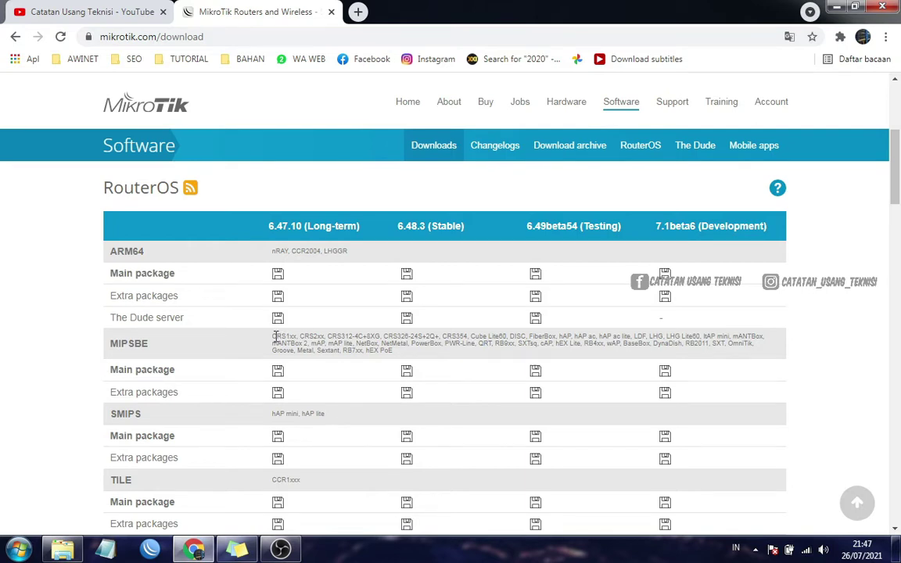
{"action": "left_click_drag", "start_coordinate": [275, 337], "coordinate": [431, 340]}
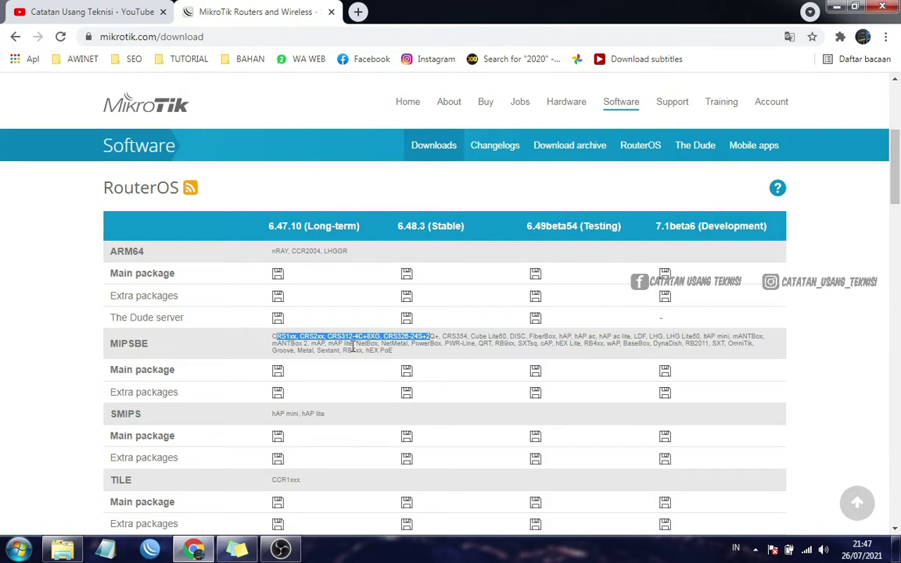
{"action": "left_click", "coordinate": [441, 379]}
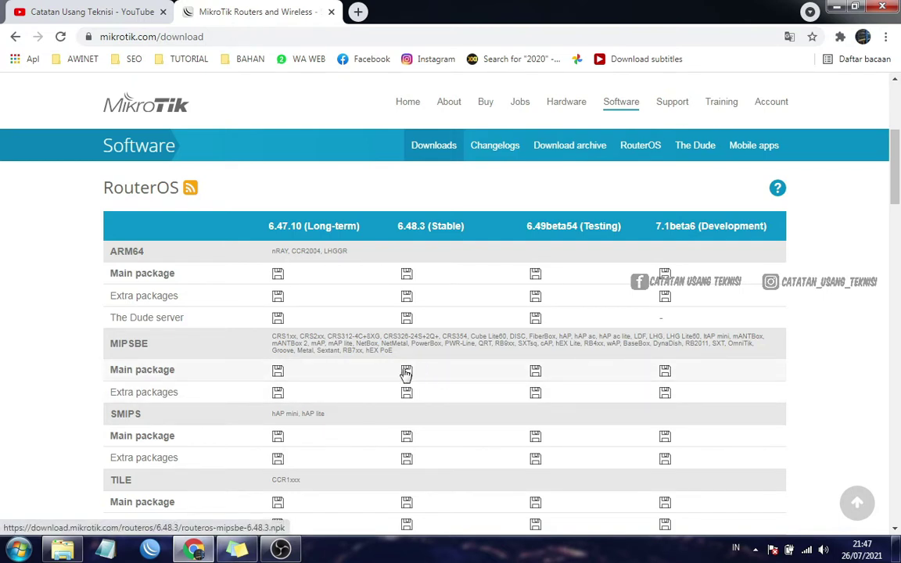
{"action": "scroll", "coordinate": [477, 360], "scroll_direction": "down", "scroll_amount": 1}
{"action": "scroll", "coordinate": [477, 360], "scroll_direction": "down", "scroll_amount": 2}
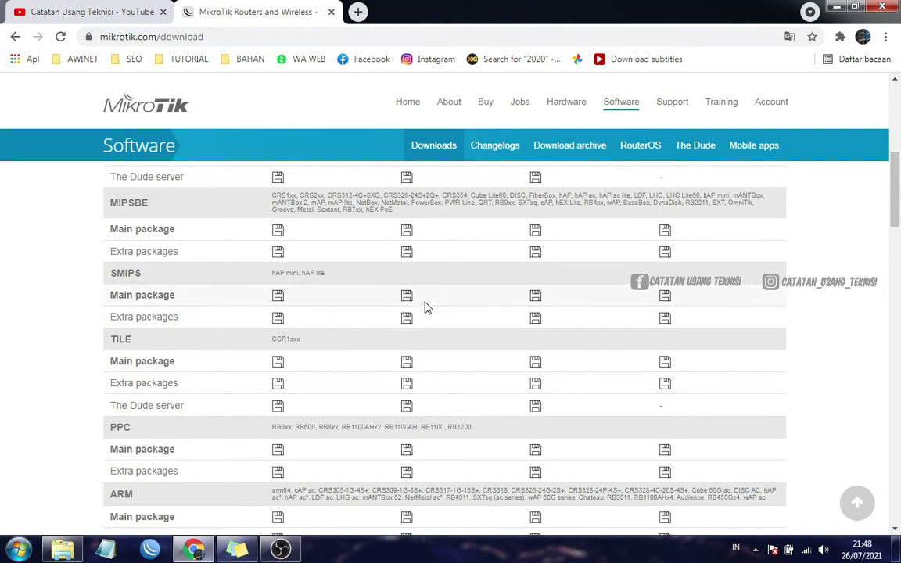
{"action": "scroll", "coordinate": [467, 325], "scroll_direction": "up", "scroll_amount": 4}
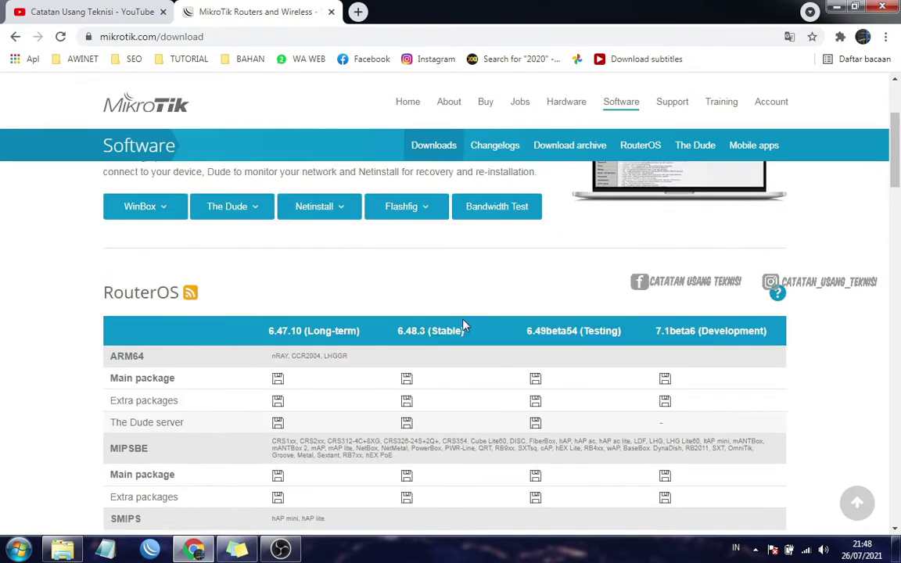
{"action": "scroll", "coordinate": [463, 326], "scroll_direction": "down", "scroll_amount": 3}
{"action": "scroll", "coordinate": [463, 325], "scroll_direction": "up", "scroll_amount": 3}
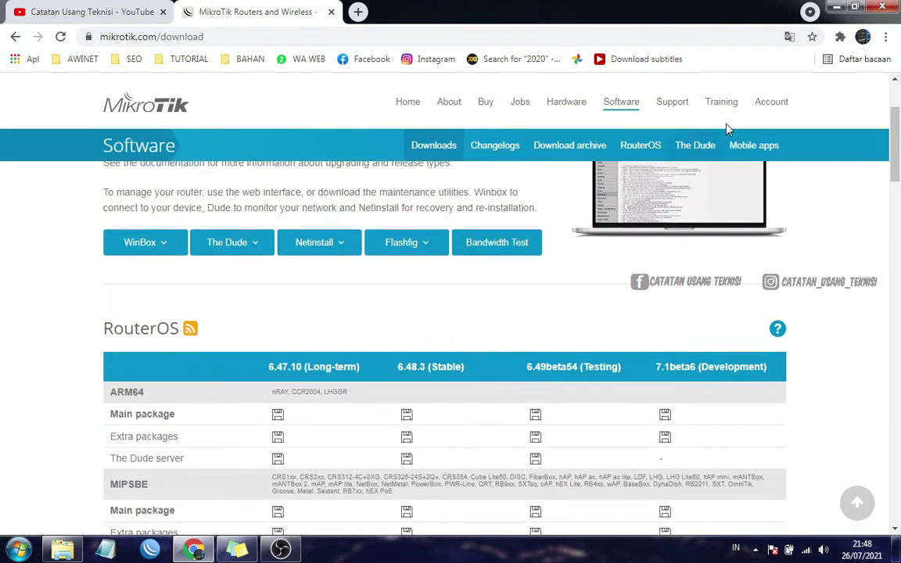
Switch from Chrome to the NETINSTALL folder in Windows Explorer and launch the netinstall application from the netinstall-6.48.3 folder
{"action": "left_click", "coordinate": [836, 7]}
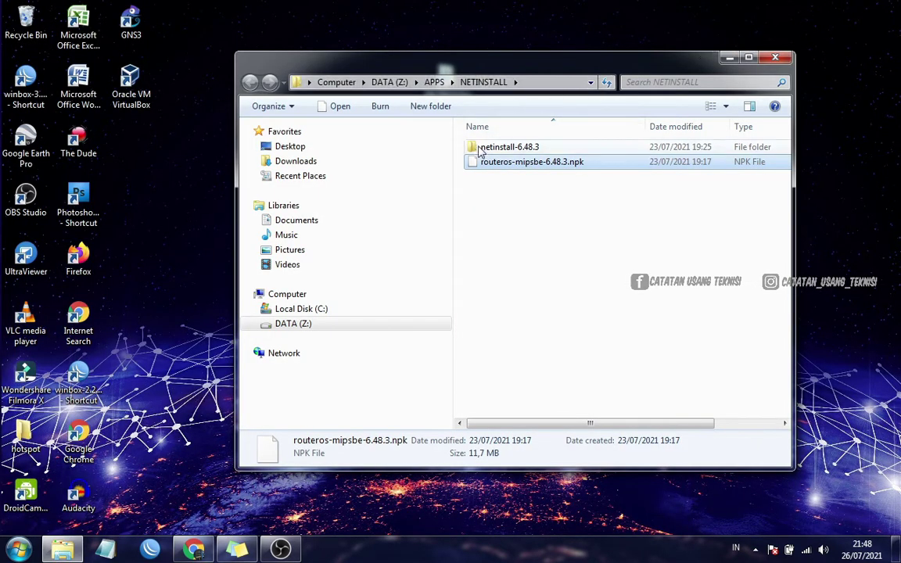
{"action": "left_click", "coordinate": [510, 151]}
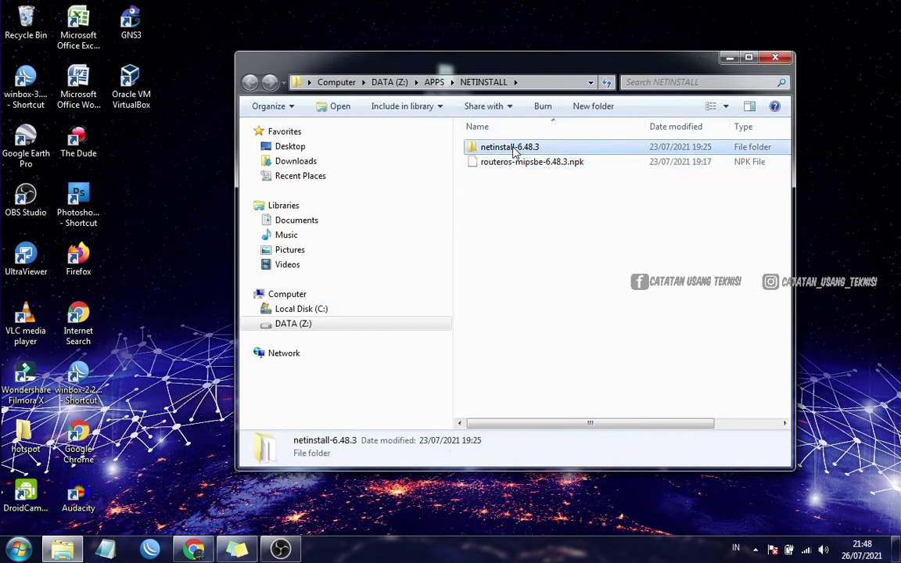
{"action": "left_click", "coordinate": [514, 166]}
{"action": "left_click", "coordinate": [513, 151]}
{"action": "left_click", "coordinate": [514, 164]}
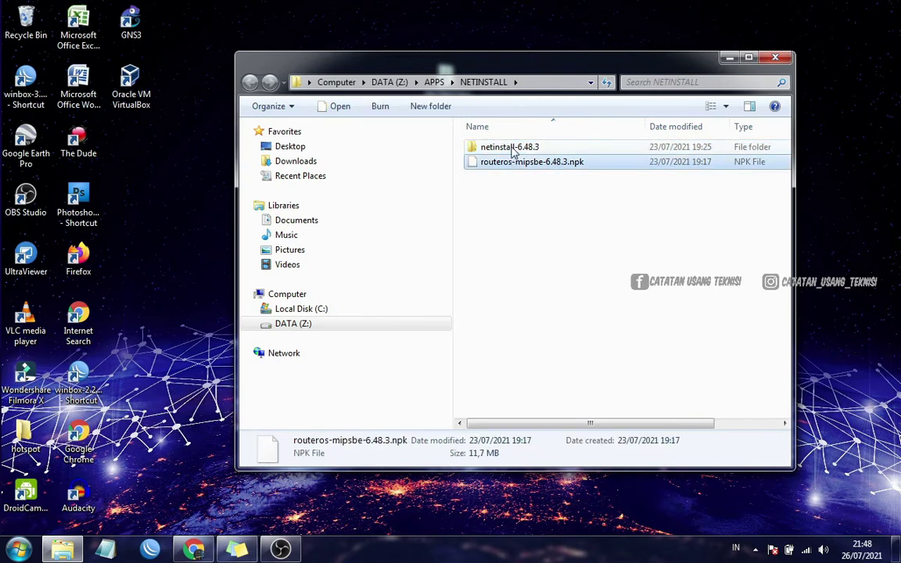
{"action": "double_click", "coordinate": [513, 151]}
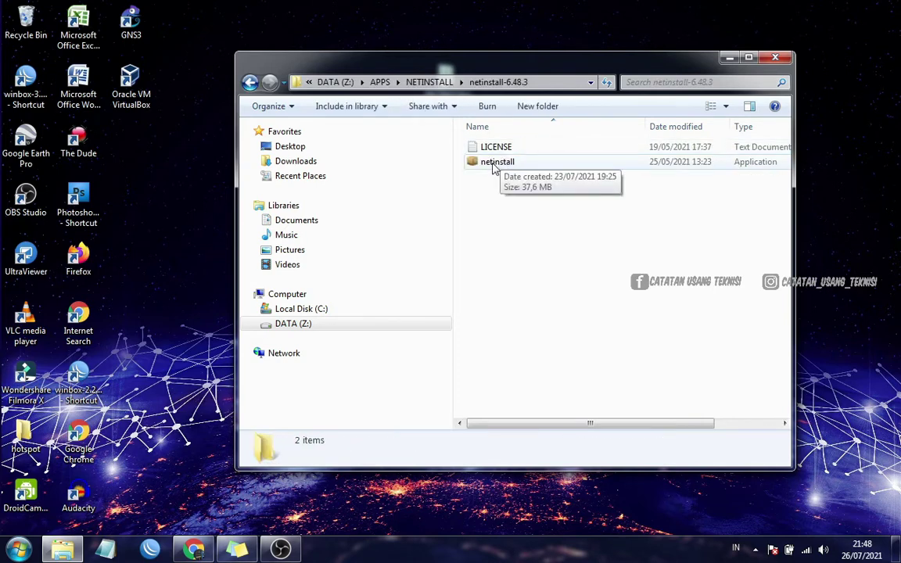
{"action": "double_click", "coordinate": [493, 166]}
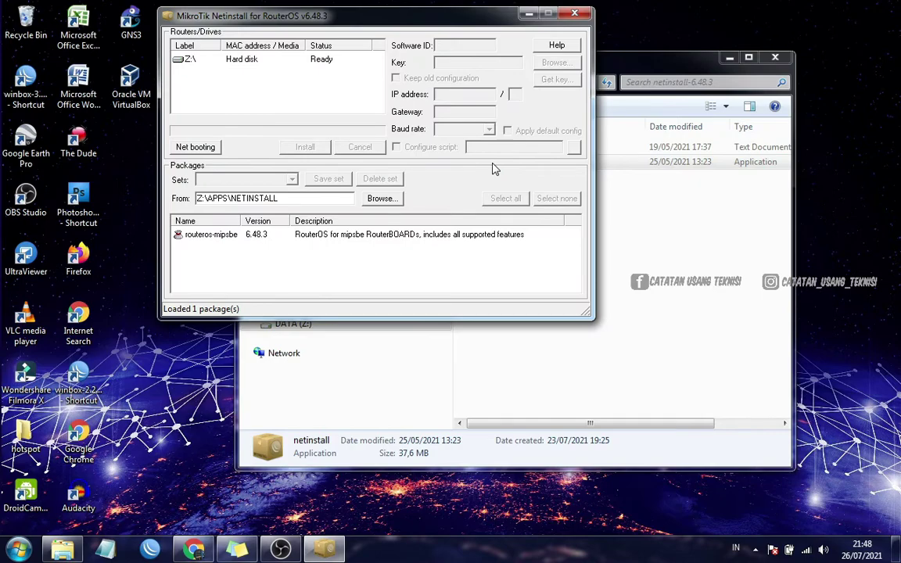